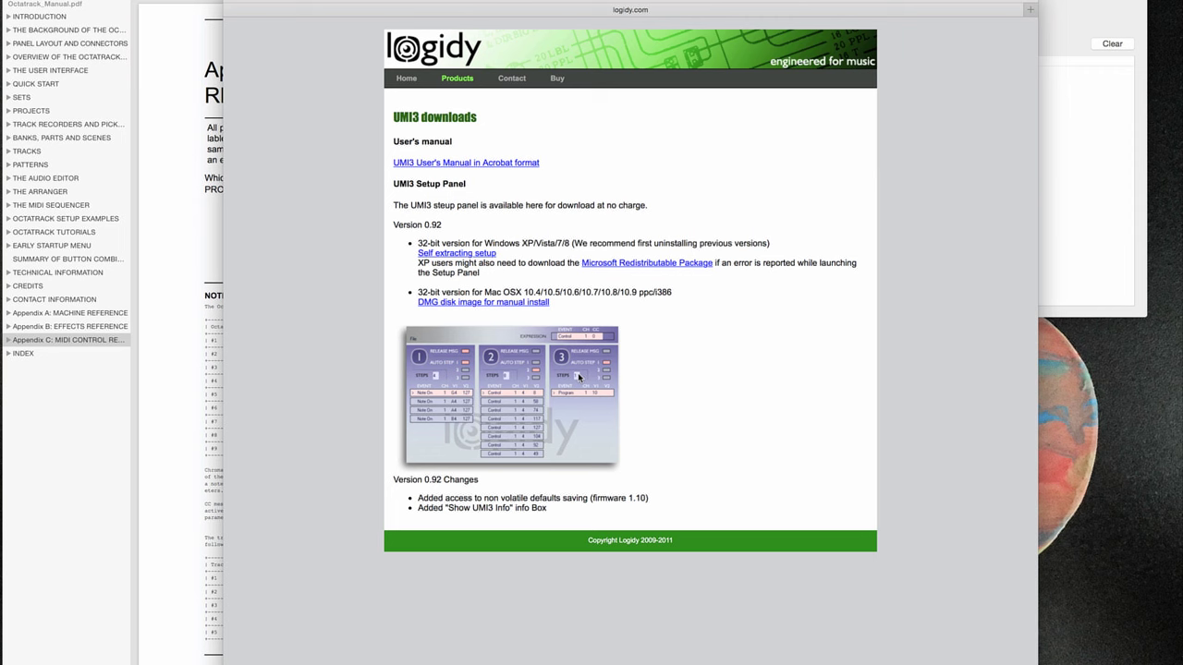
Check the UMI3 Info shows firmware 1.10, then bring the Octatrack manual forward.
key(super+Tab)
key(super+Tab)
key(super+Tab)
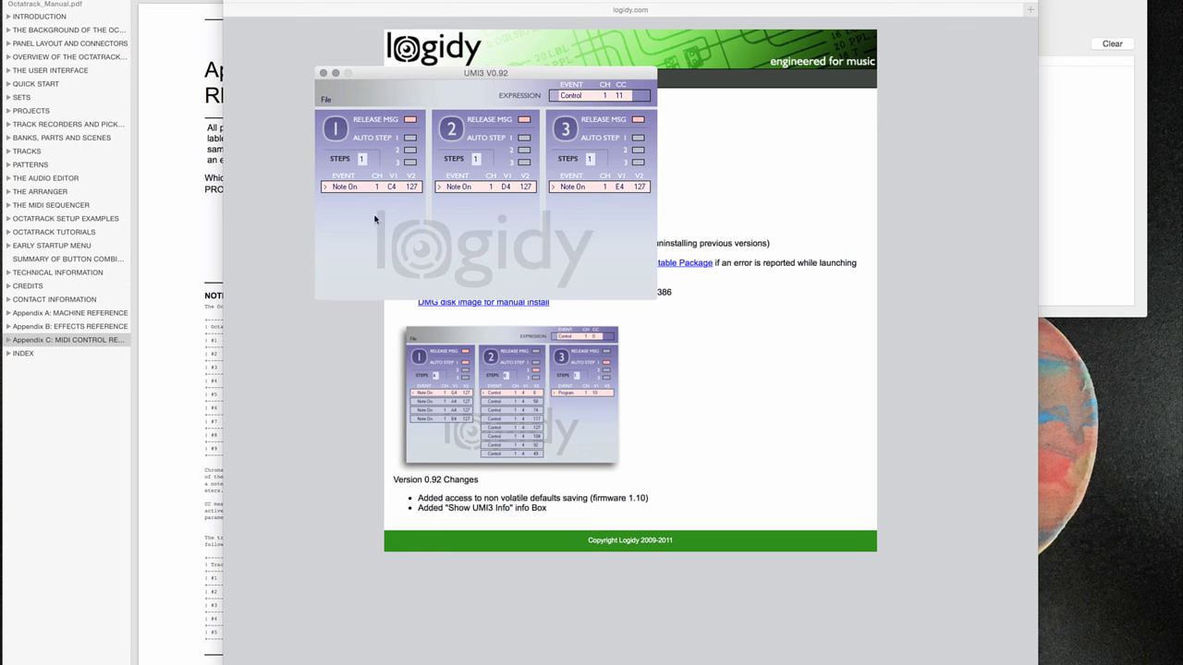
click(325, 98)
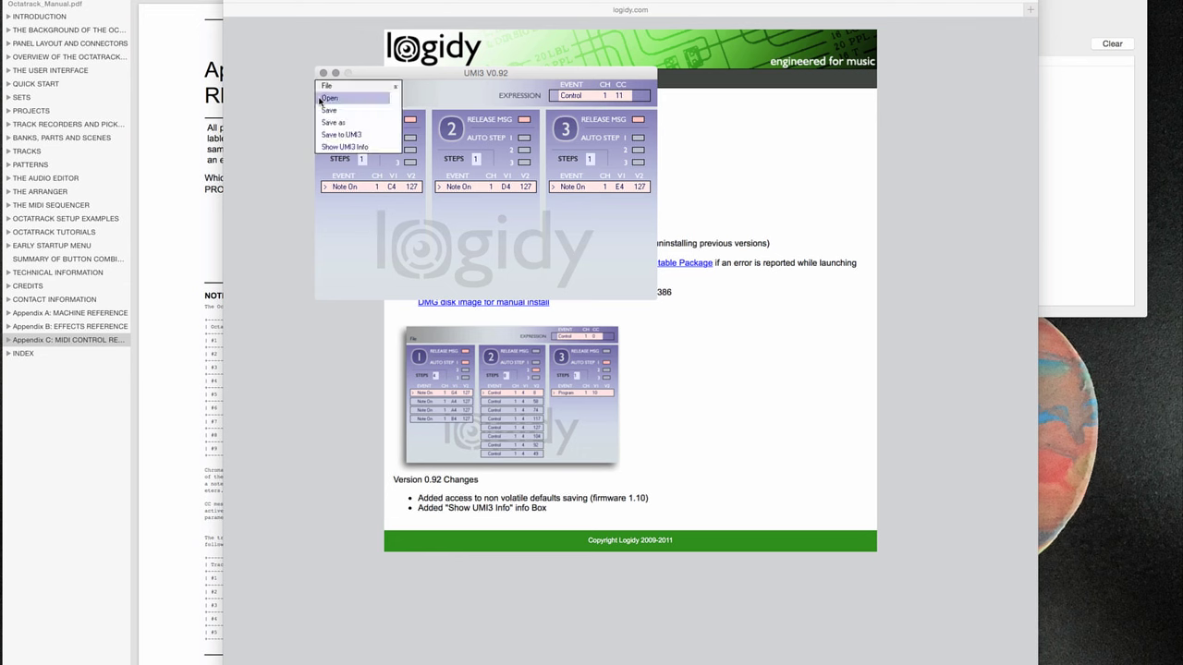
click(353, 148)
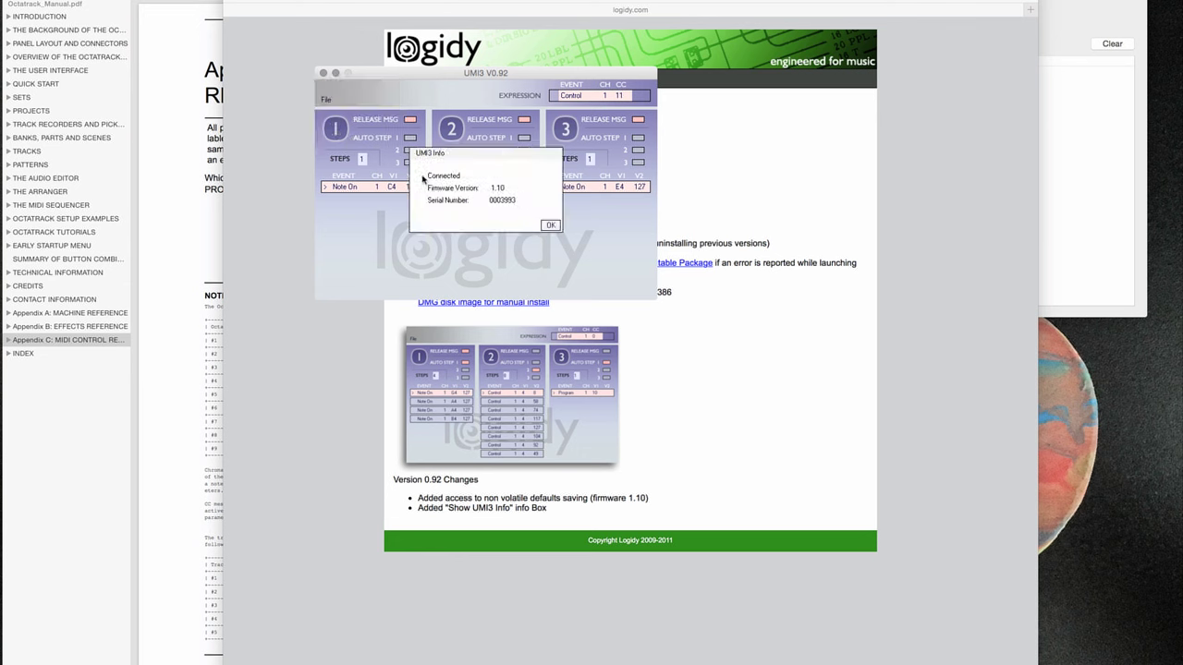
click(550, 225)
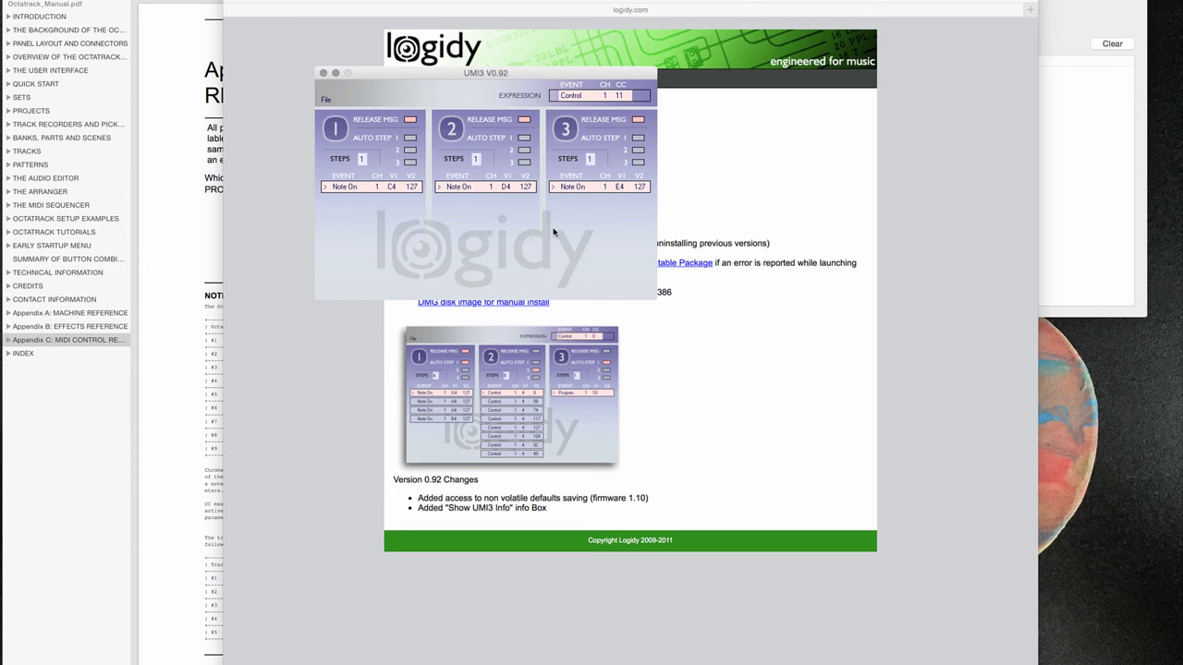
click(154, 285)
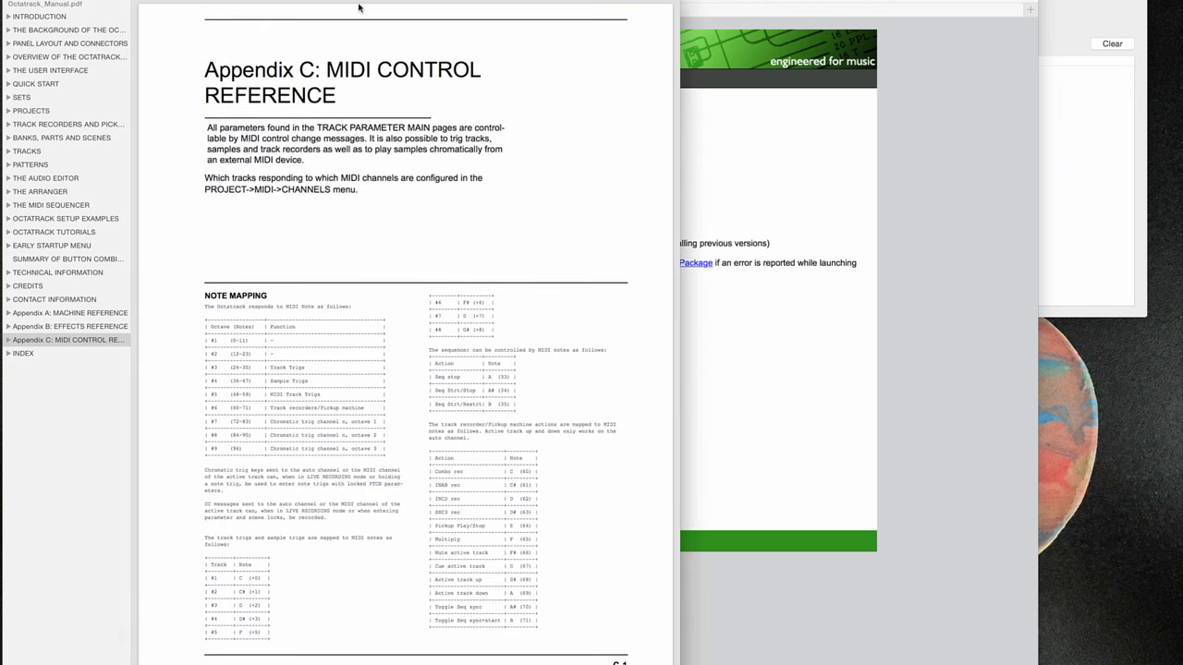
Scroll the manual to the Pickup machine note table, Combo rec C (60) through B (71).
scroll(422, 438, up, 5)
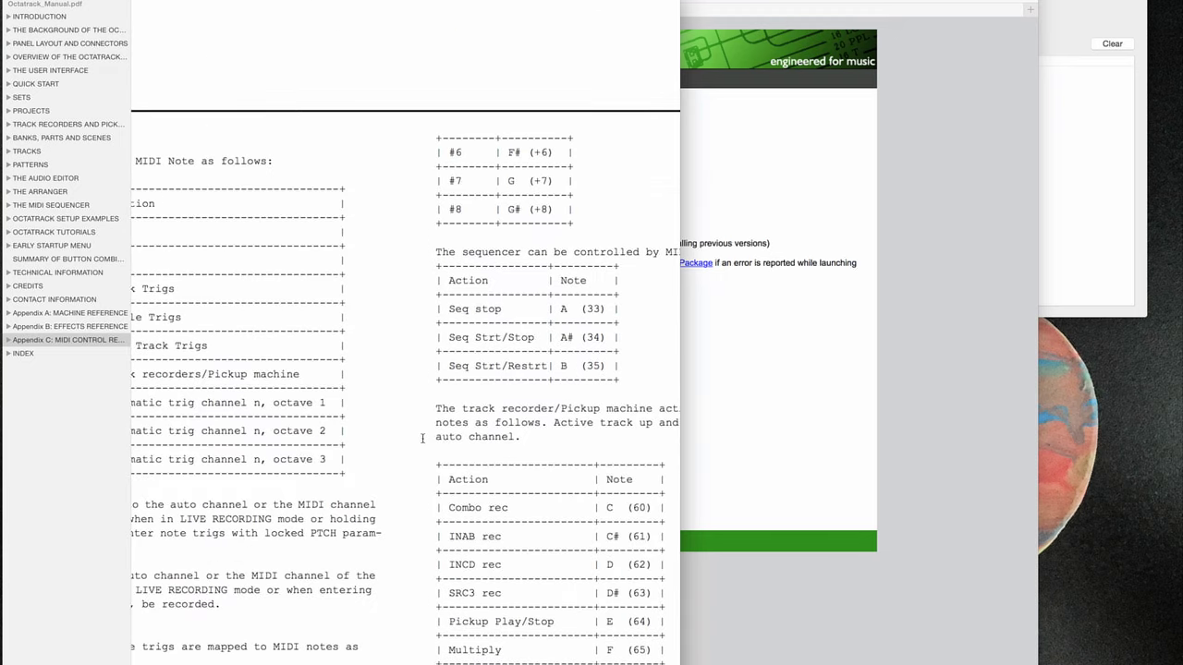
scroll(439, 462, down, 3)
scroll(444, 470, down, 6)
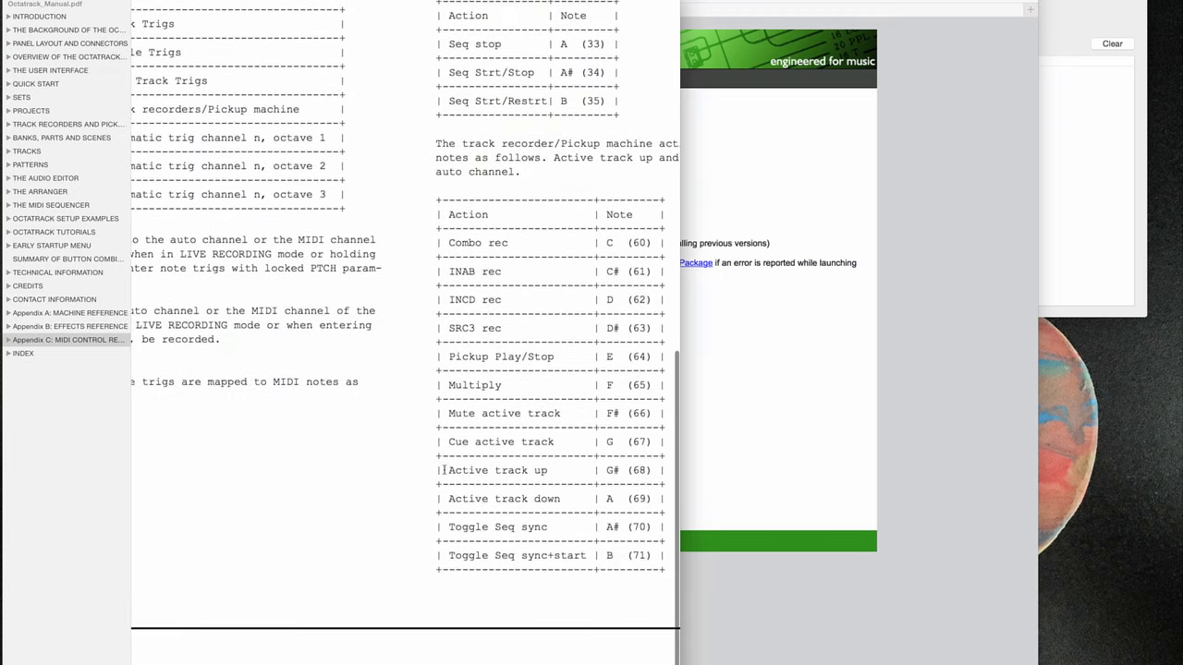
scroll(445, 470, right, 2)
scroll(411, 245, right, 2)
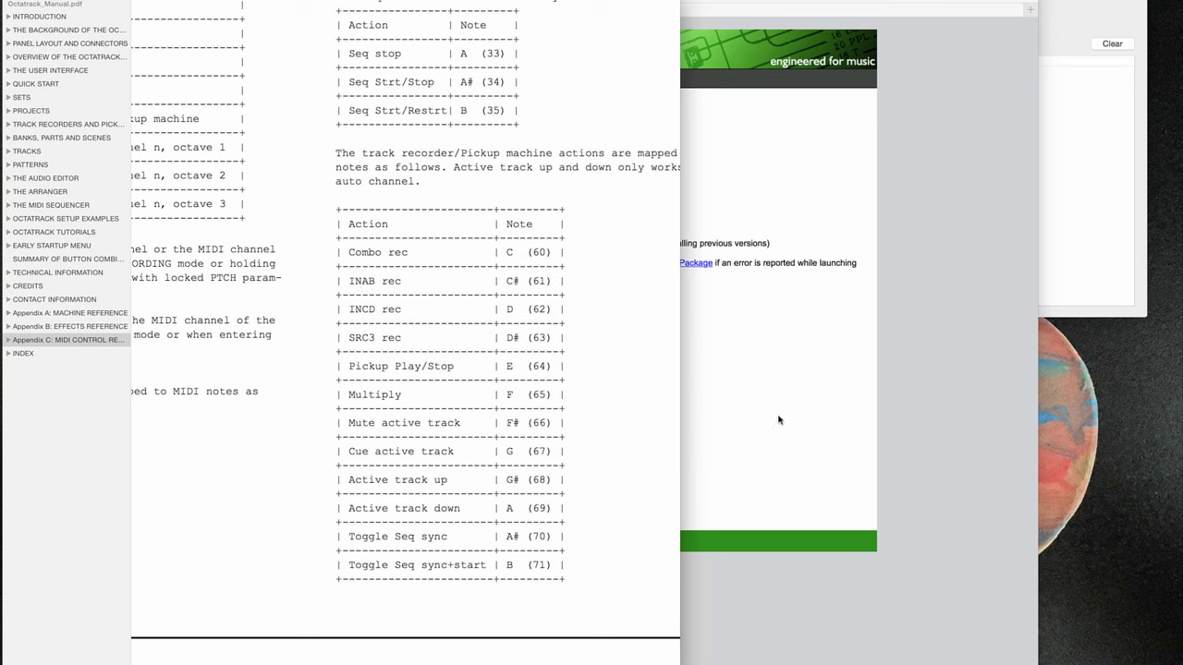
Switch to the UMI3 Setup Panel and set button 1 to MIDI channel 11.
key(super+Tab)
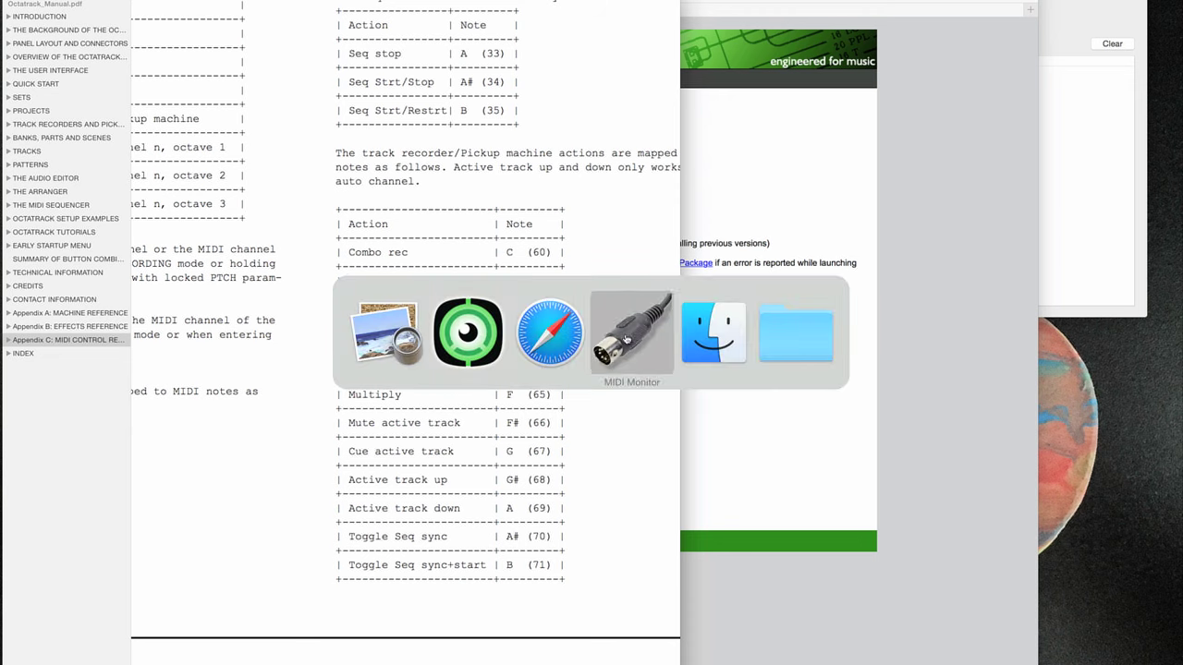
click(484, 335)
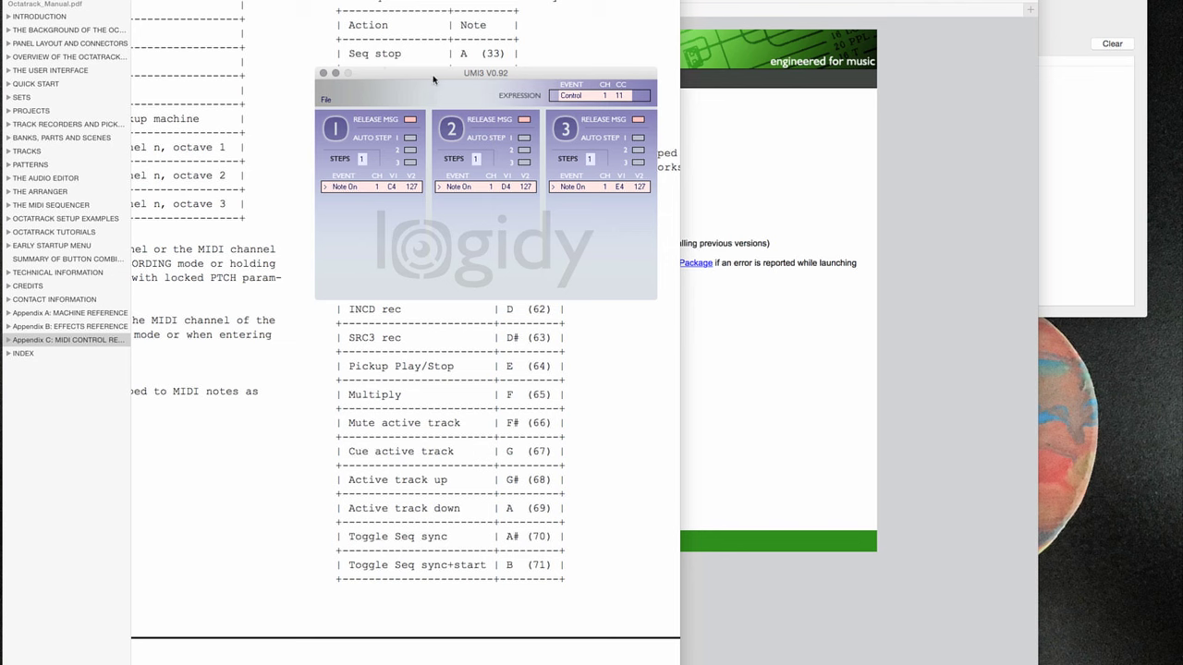
click(380, 187)
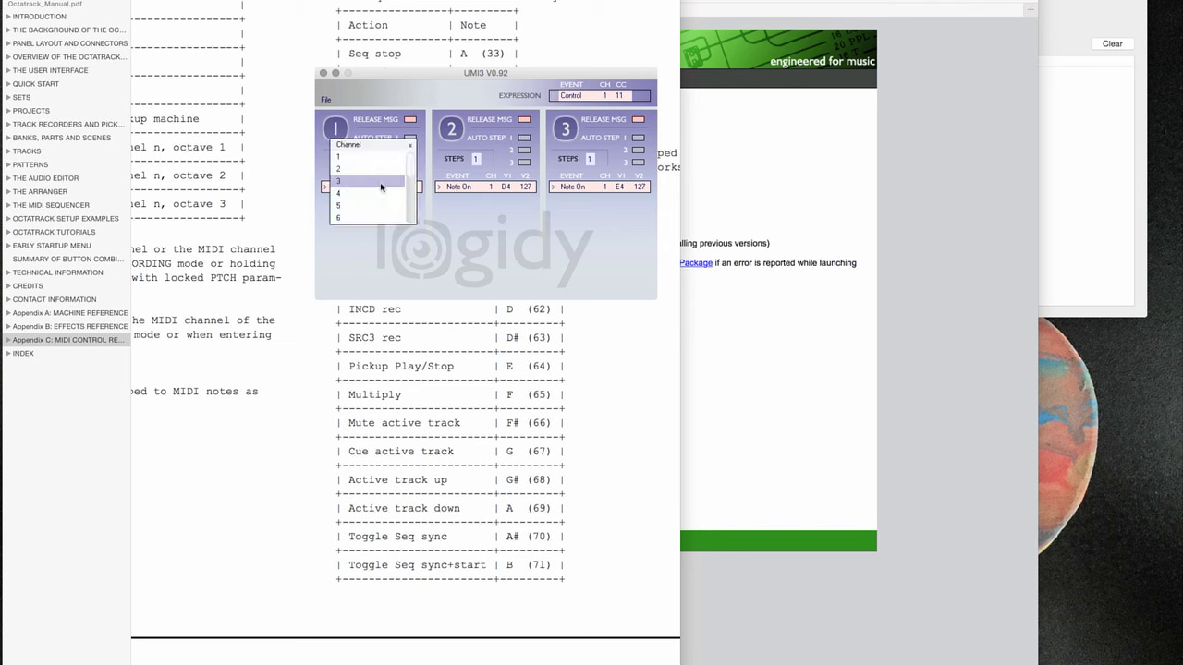
scroll(380, 188, down, 3)
click(379, 193)
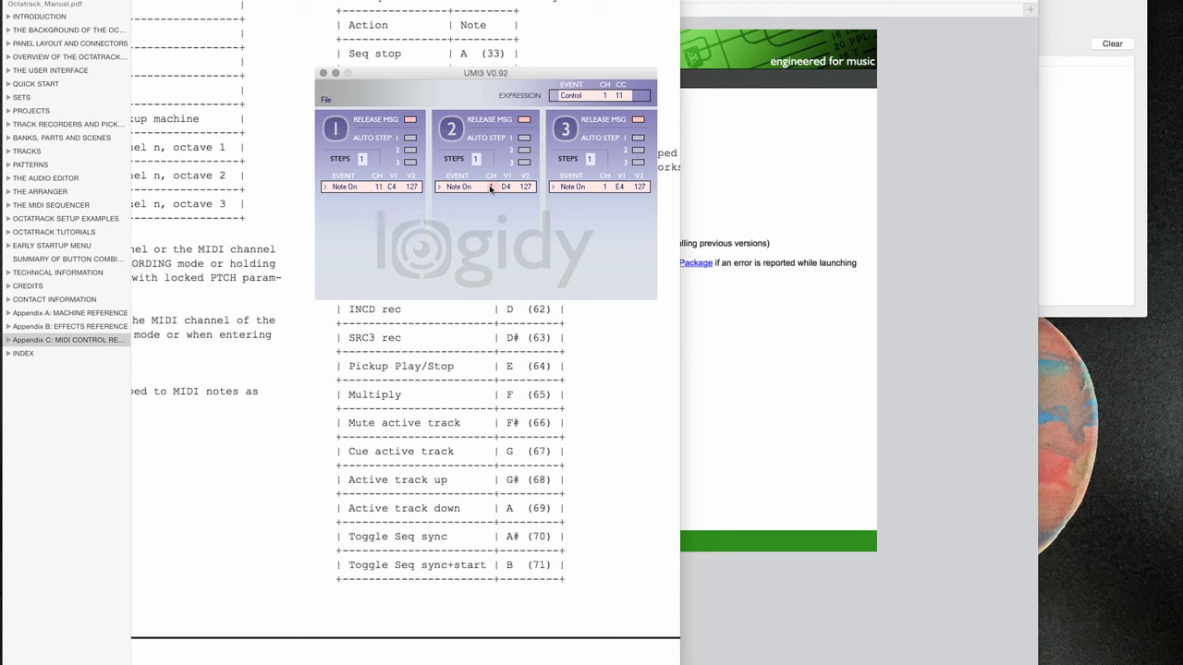
Set buttons 2 and 3 to MIDI channel 11 too, and move the panel higher.
click(489, 186)
drag(526, 170, 527, 194)
click(453, 206)
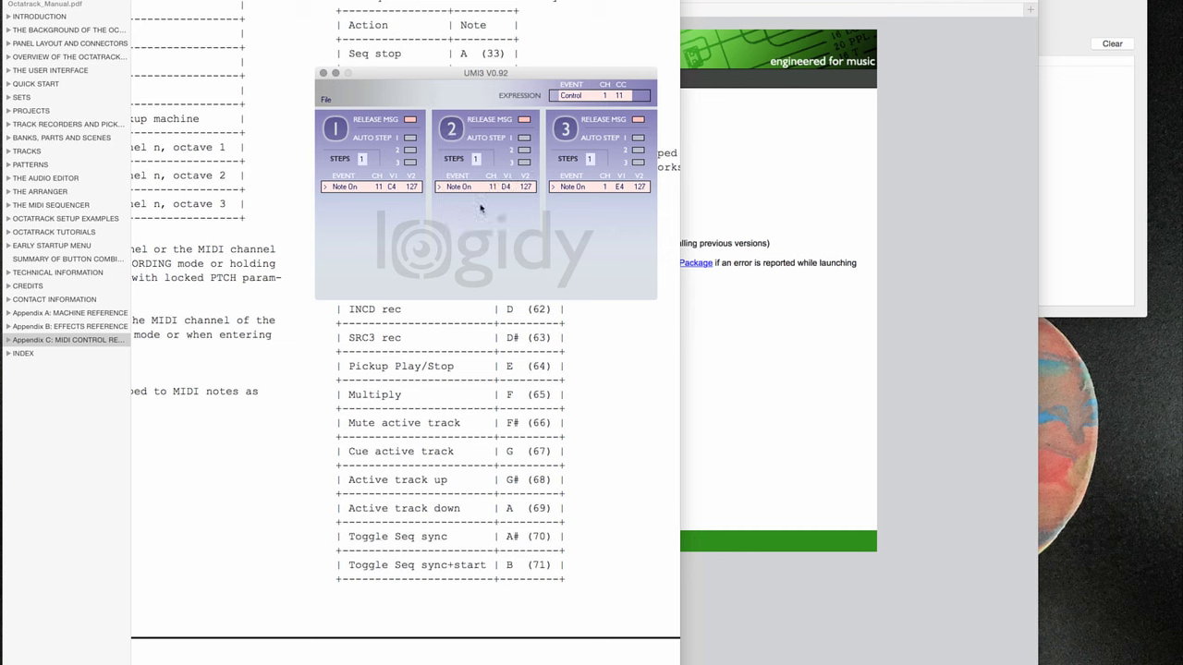
click(612, 188)
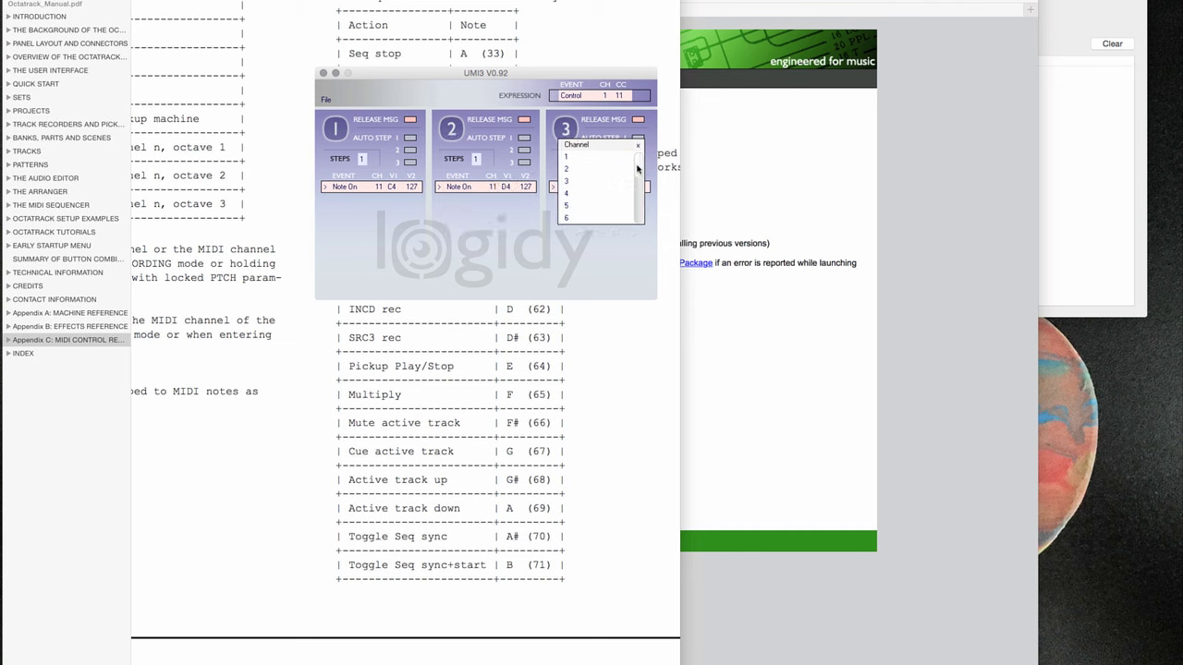
drag(636, 167, 640, 192)
click(593, 217)
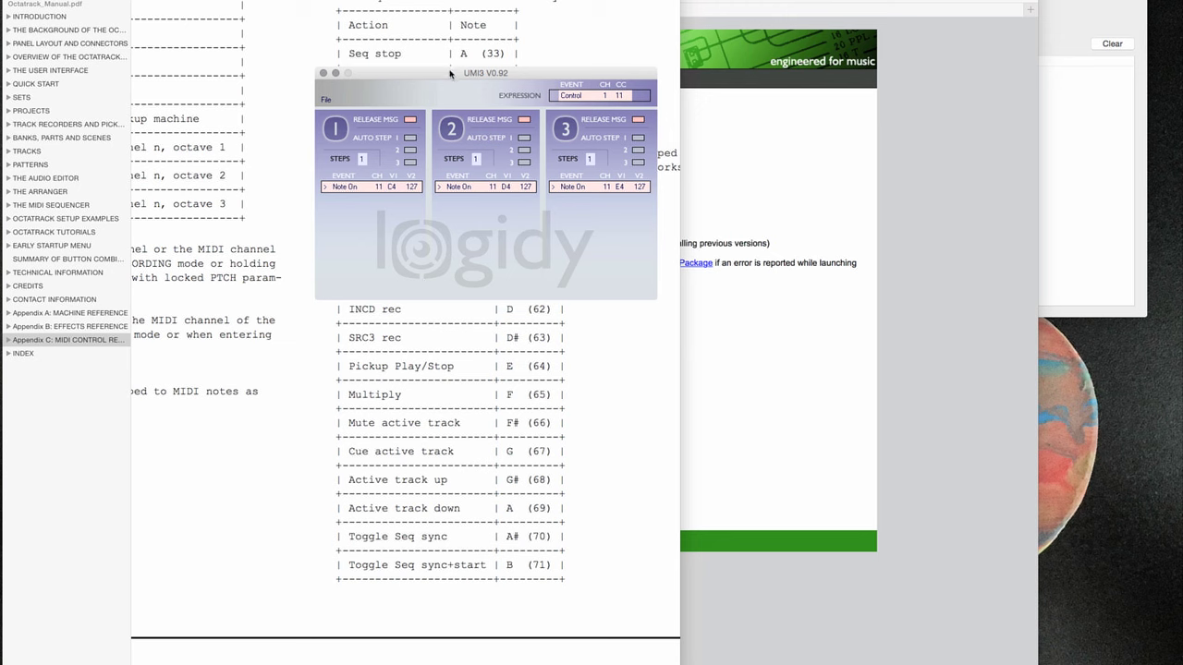
drag(453, 76, 467, 0)
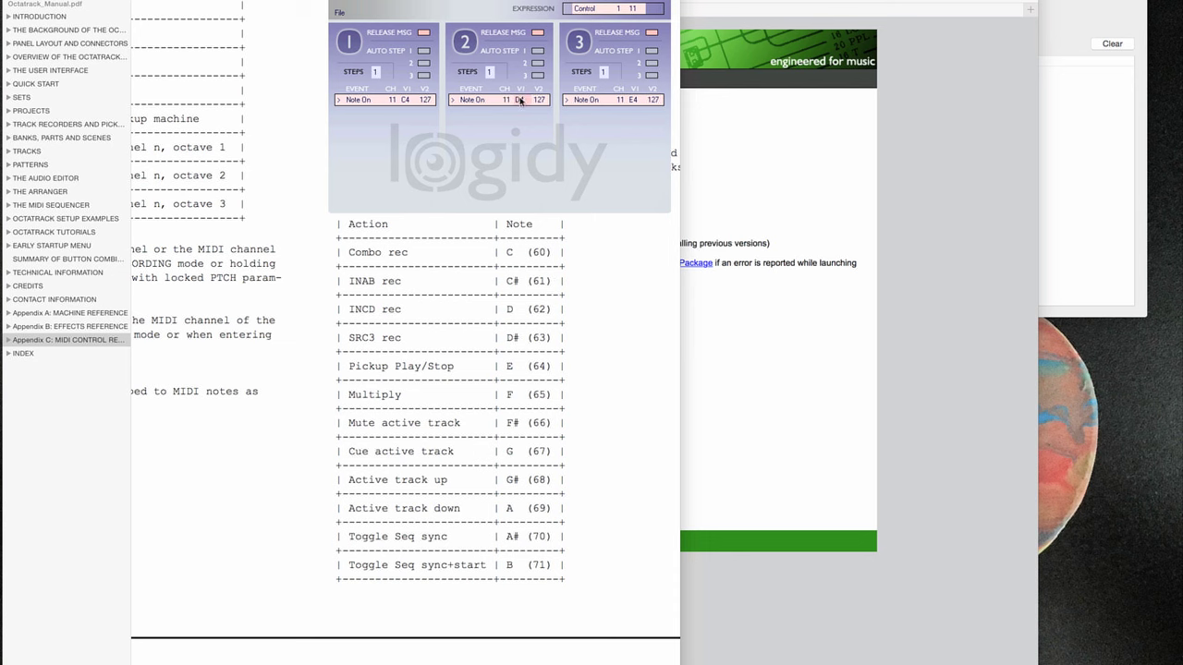
Assign note C#4 to button 2 and note G#4 (68) to button 1.
click(520, 102)
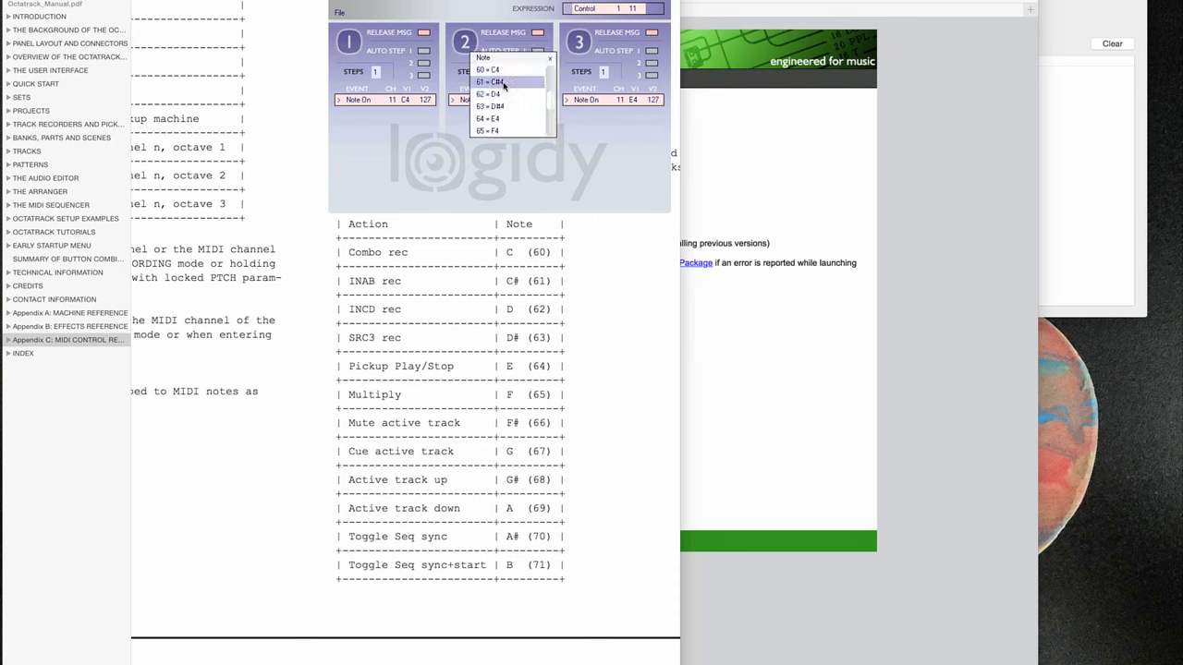
click(504, 83)
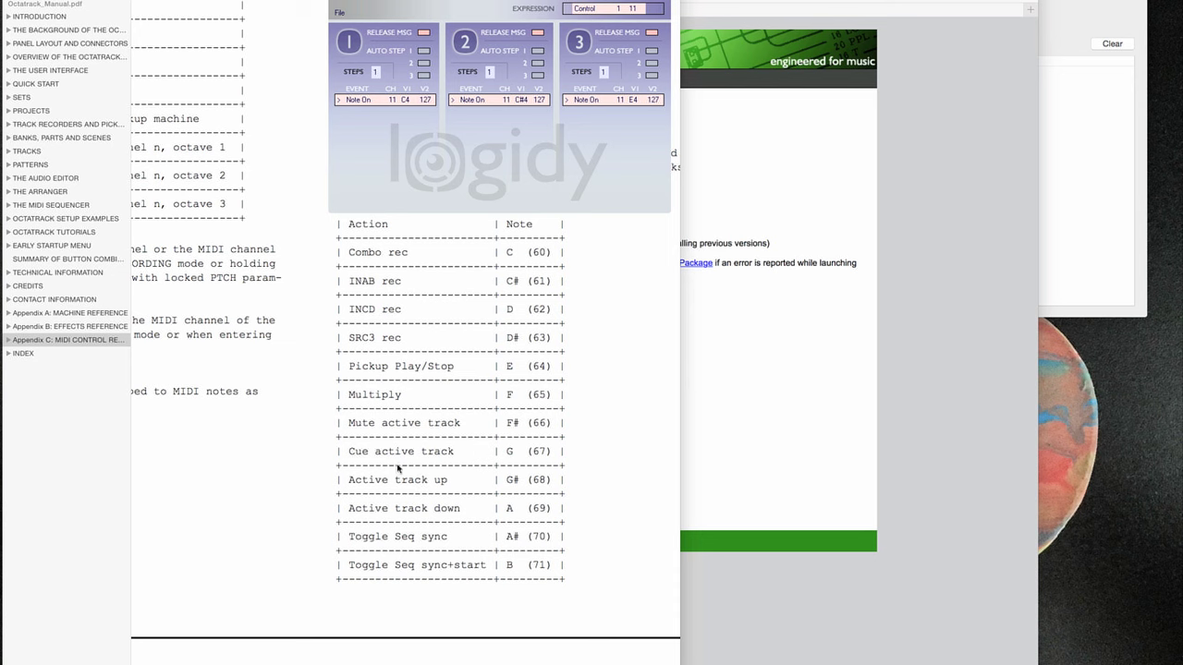
click(404, 99)
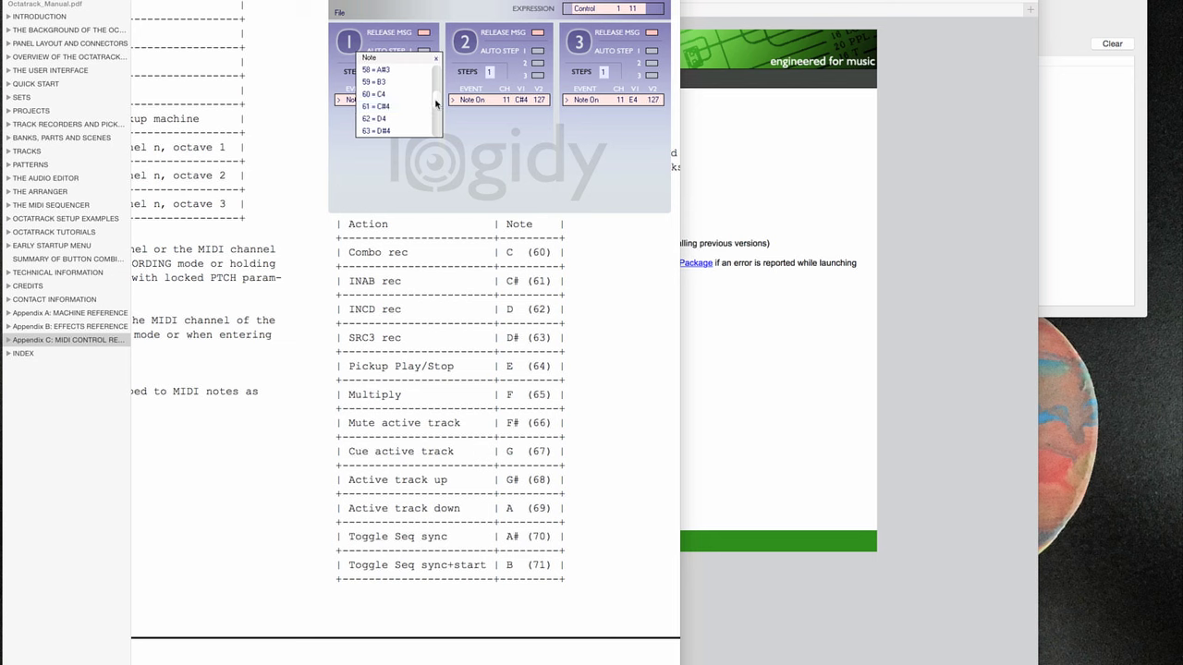
drag(435, 104, 435, 108)
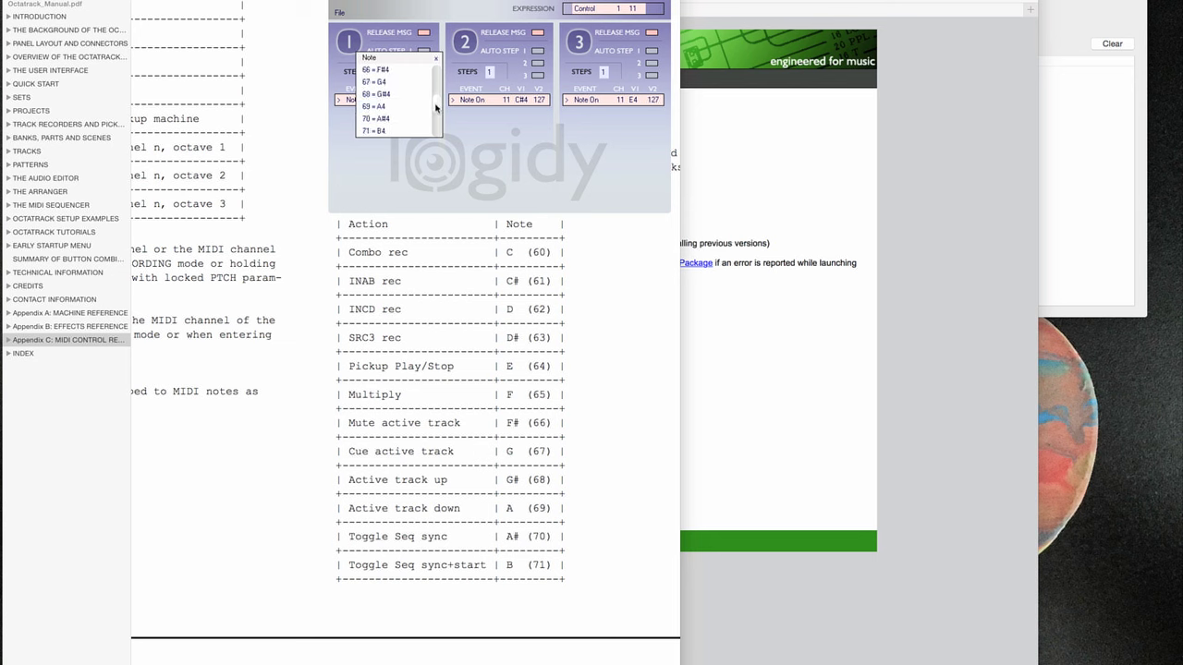
click(375, 93)
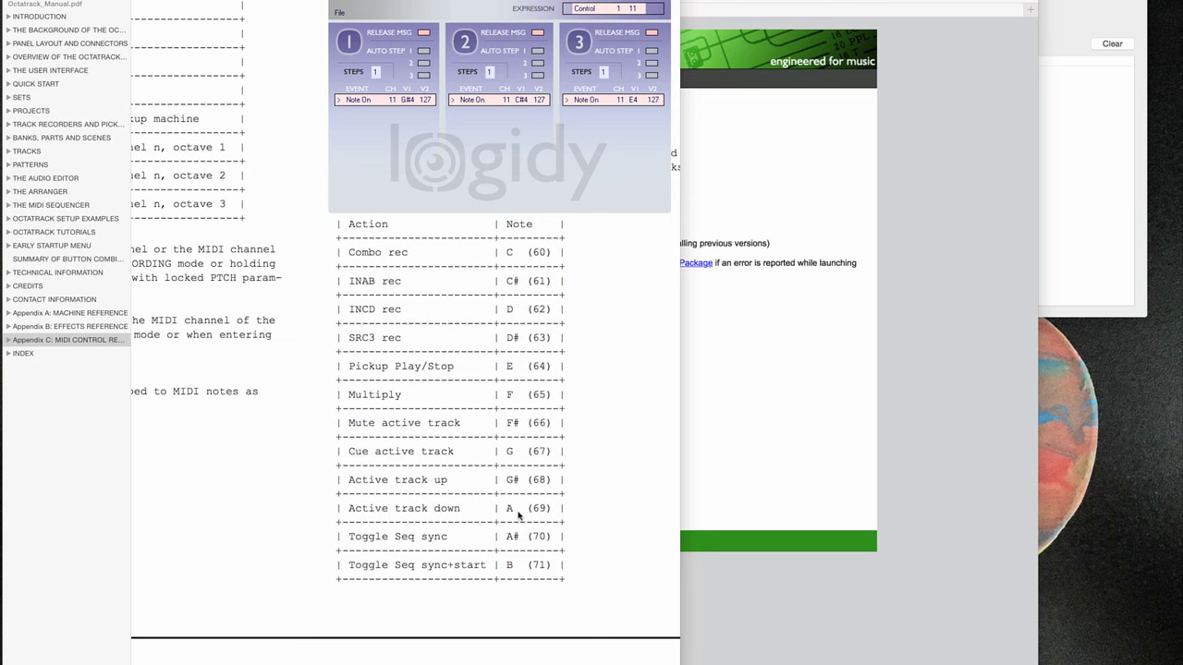
Assign note A4 (69) to button 3.
click(634, 101)
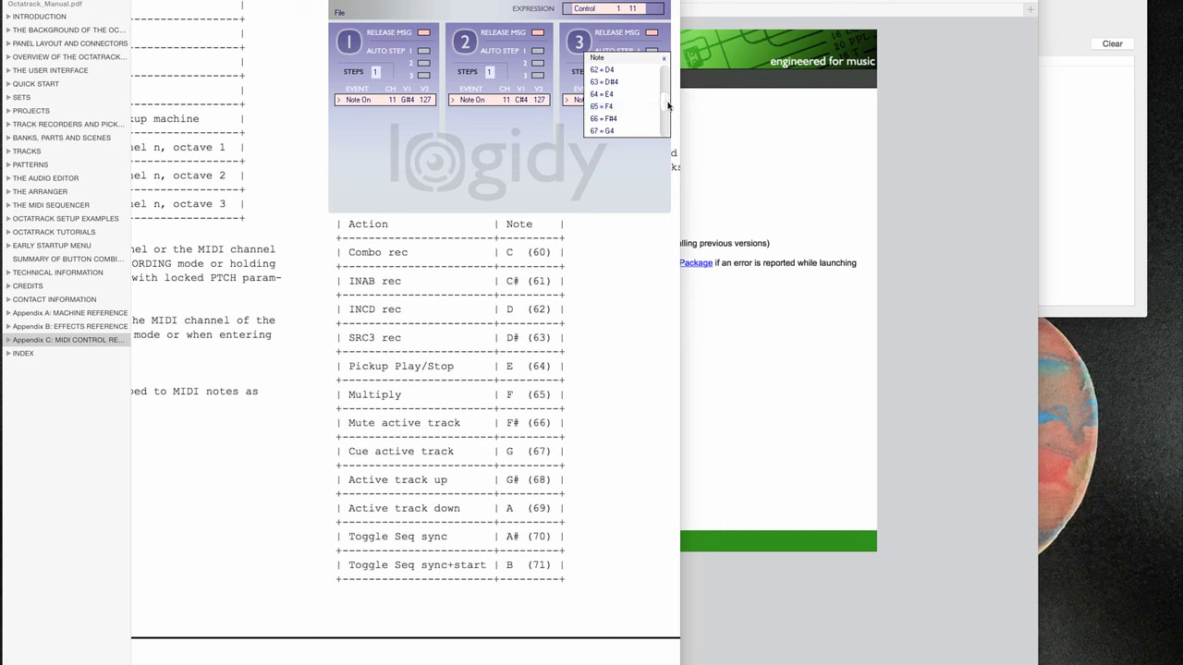
scroll(663, 107, down, 3)
scroll(663, 107, up, 3)
scroll(666, 107, down, 3)
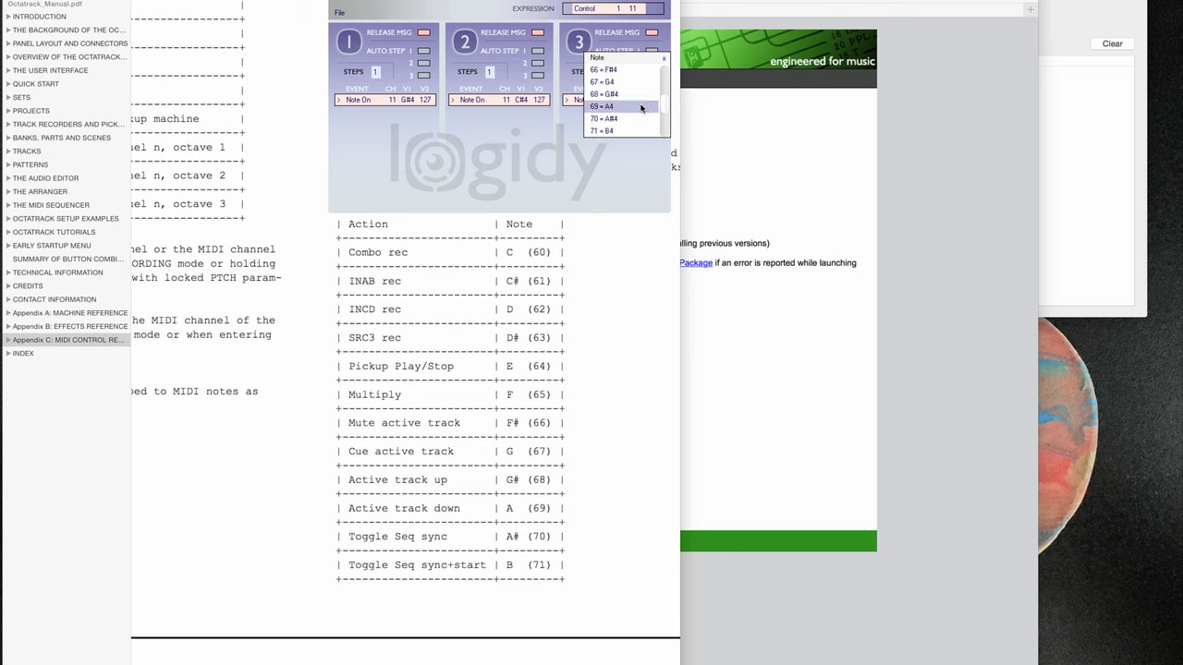
click(639, 107)
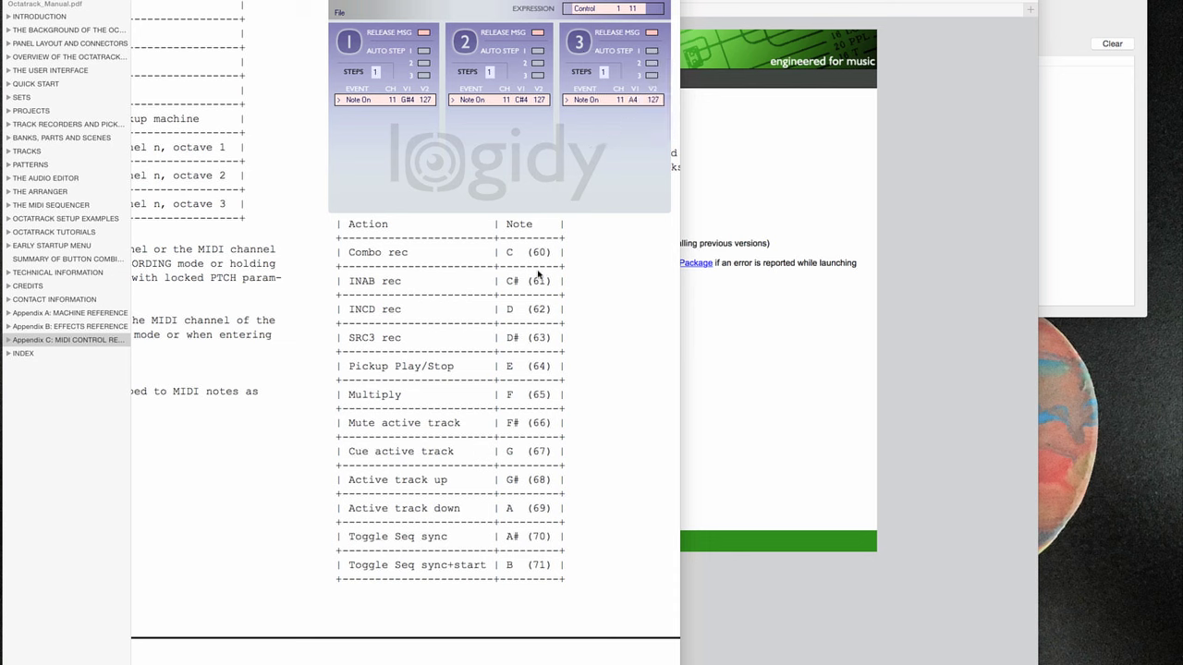
Save the G#4, C#4 and A4 channel-11 assignments with File > Save to UMI3.
click(340, 13)
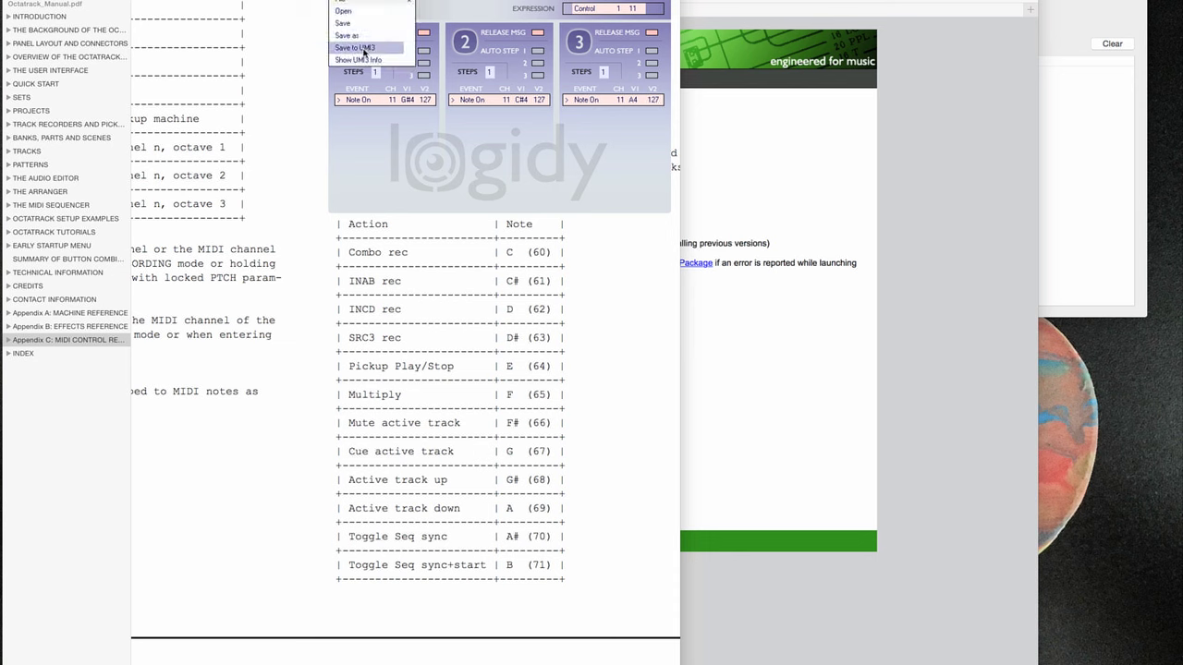
click(364, 49)
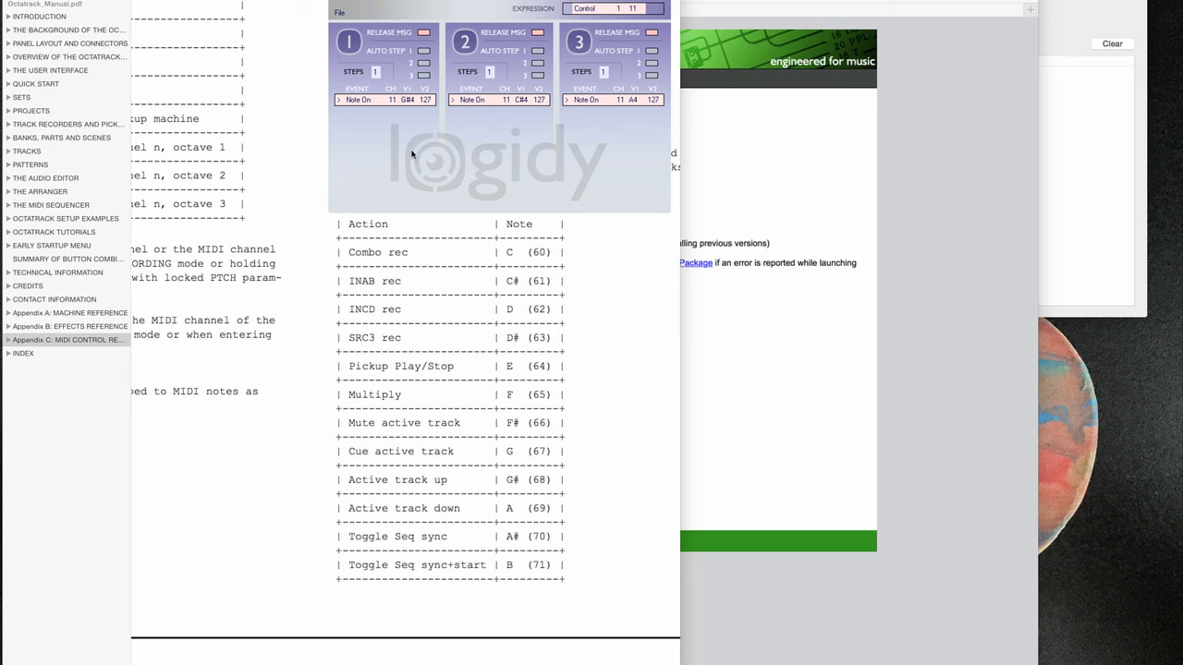
Review the manual's MIDI Note Mapping tables, then bring the empty MIDI Monitor window forward.
scroll(298, 407, up, 10)
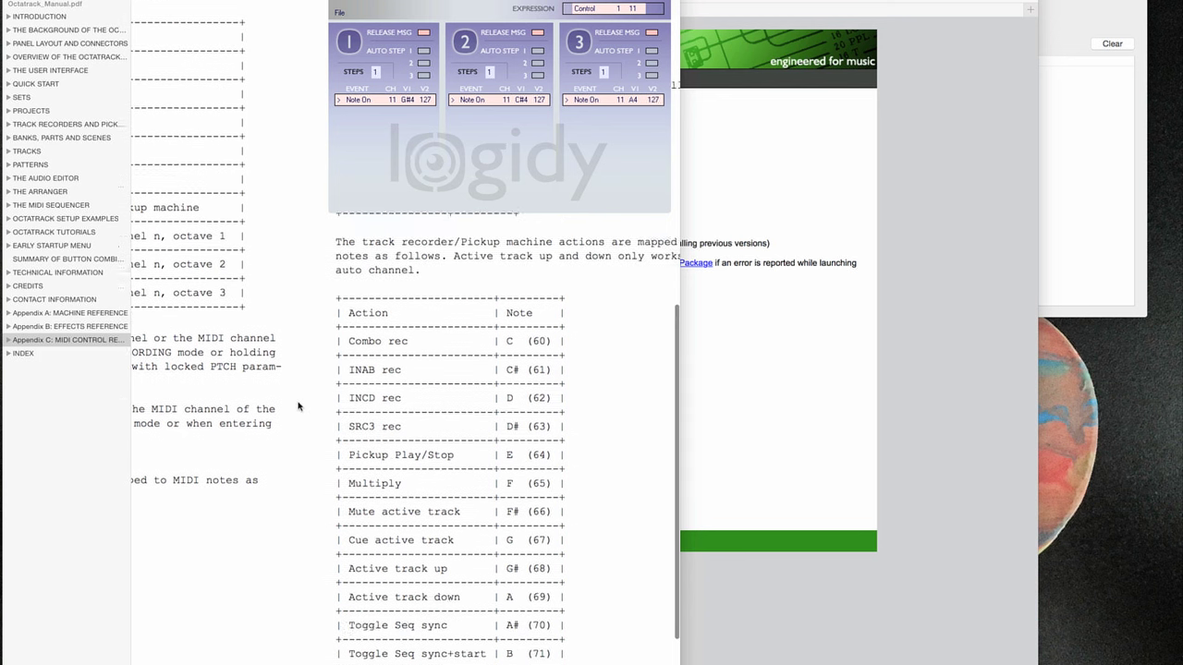
scroll(297, 406, down, 10)
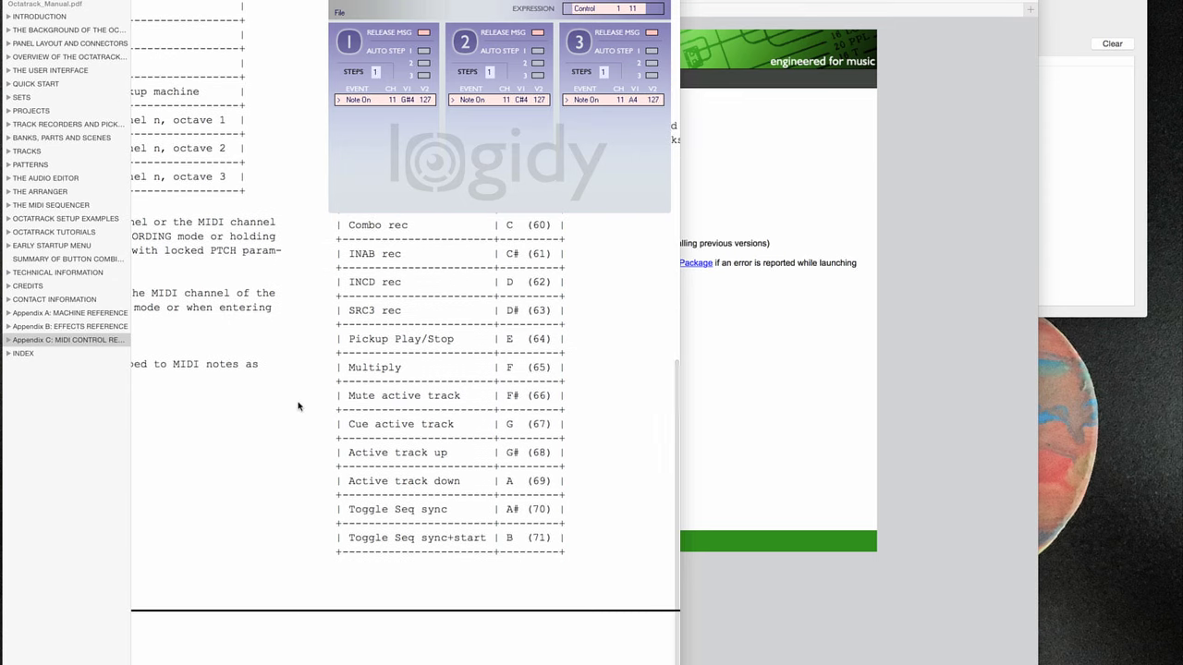
scroll(298, 407, left, 4)
scroll(297, 407, up, 3)
scroll(297, 407, left, 1)
scroll(298, 407, up, 4)
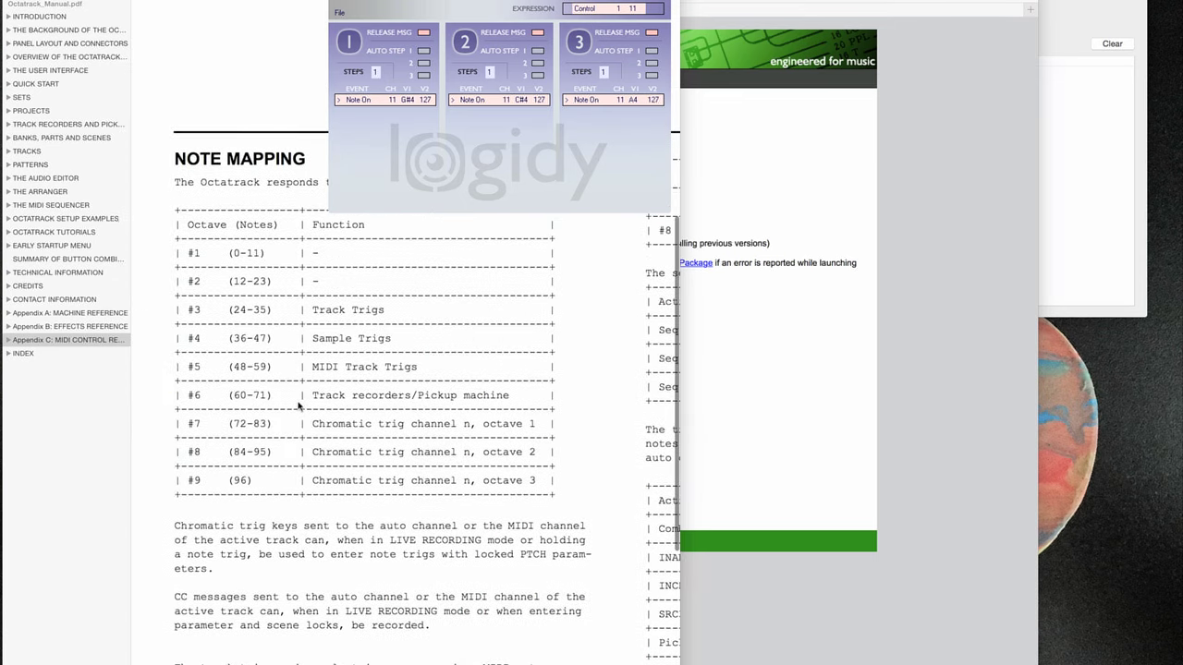
scroll(298, 406, down, 7)
scroll(298, 406, up, 5)
scroll(298, 406, right, 7)
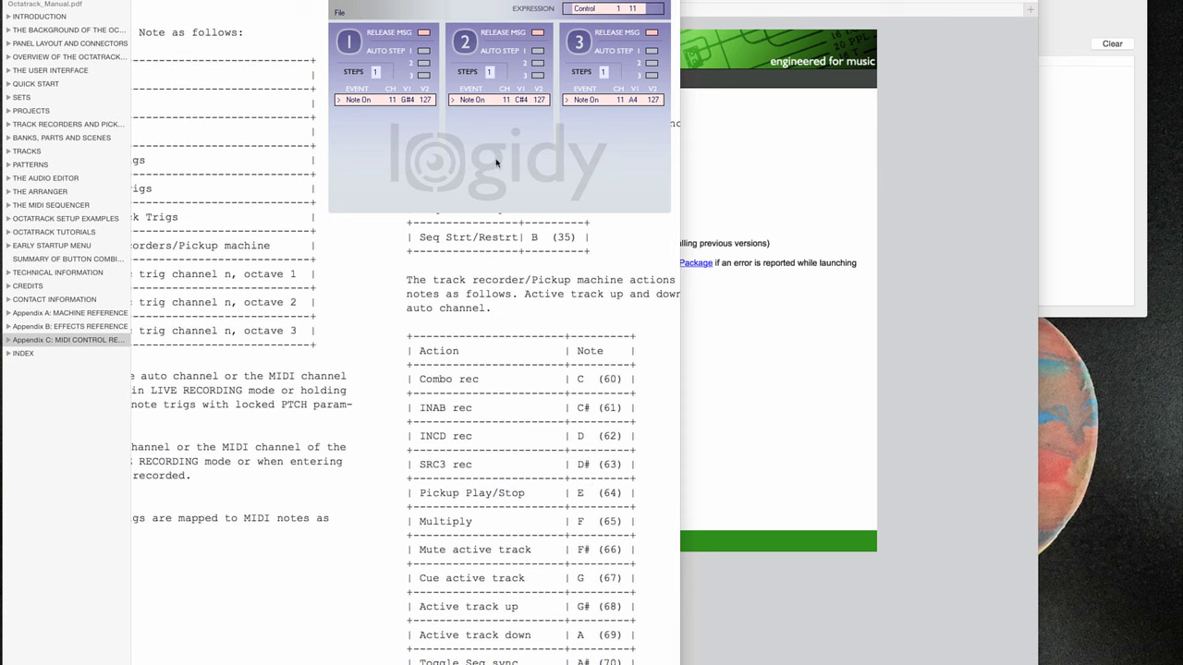
click(336, 13)
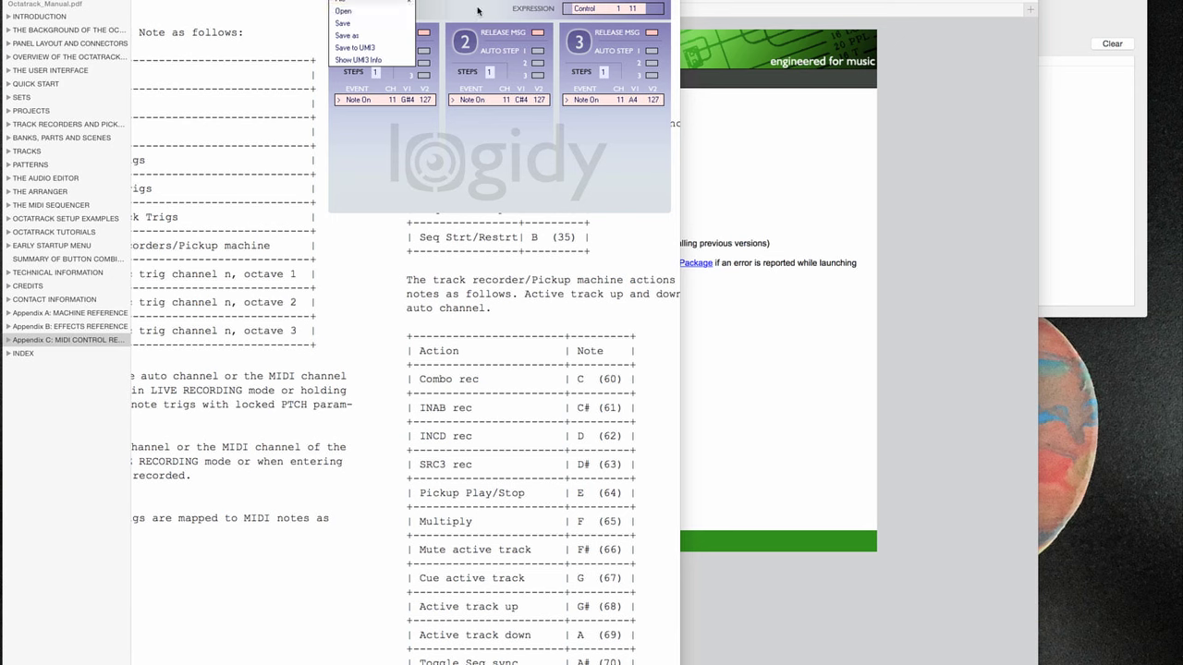
click(1061, 154)
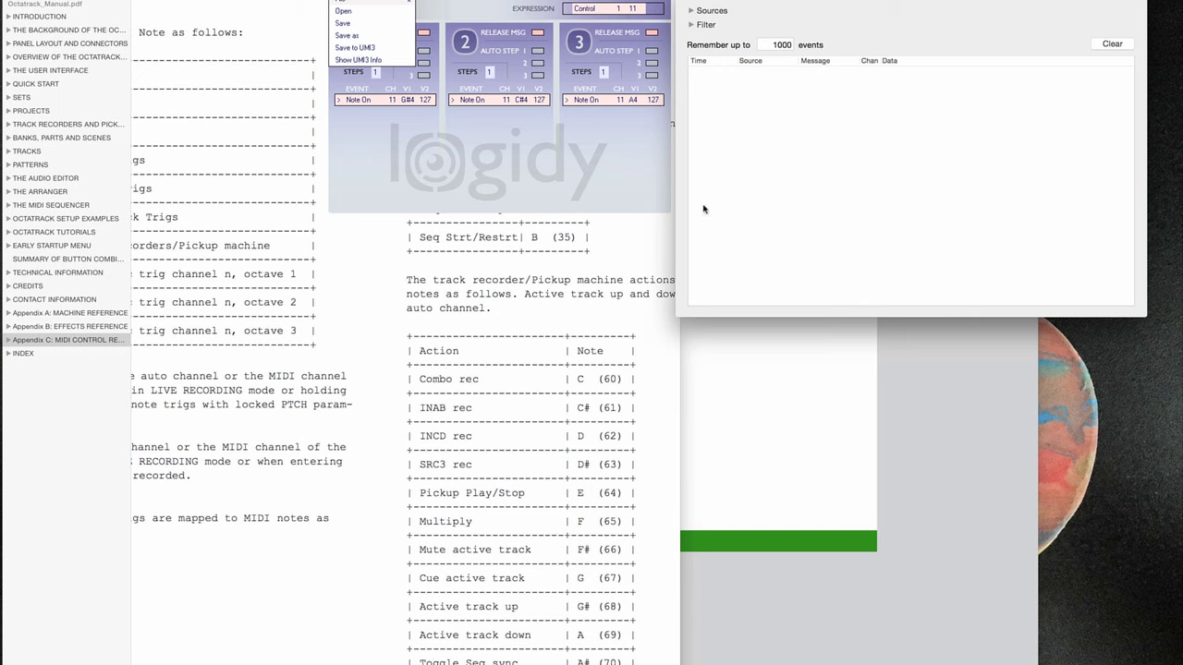
Confirm Logidy UMI3 is checked under Sources, read the channel-11 note events, then return to the browser.
click(690, 10)
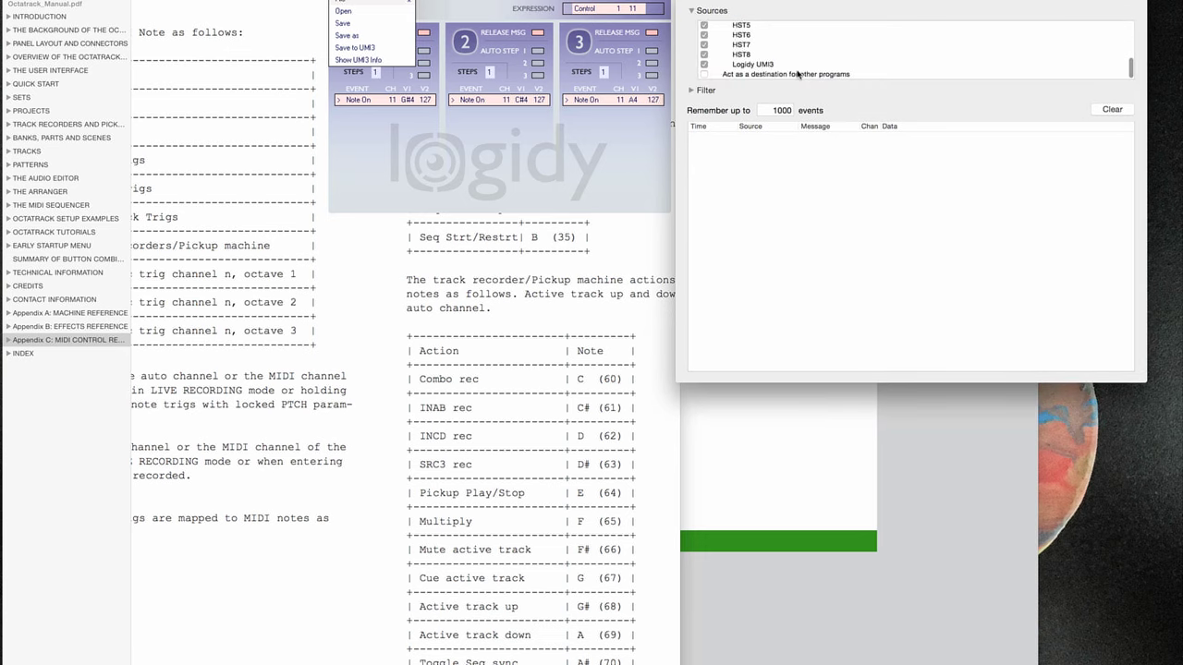
scroll(730, 63, up, 5)
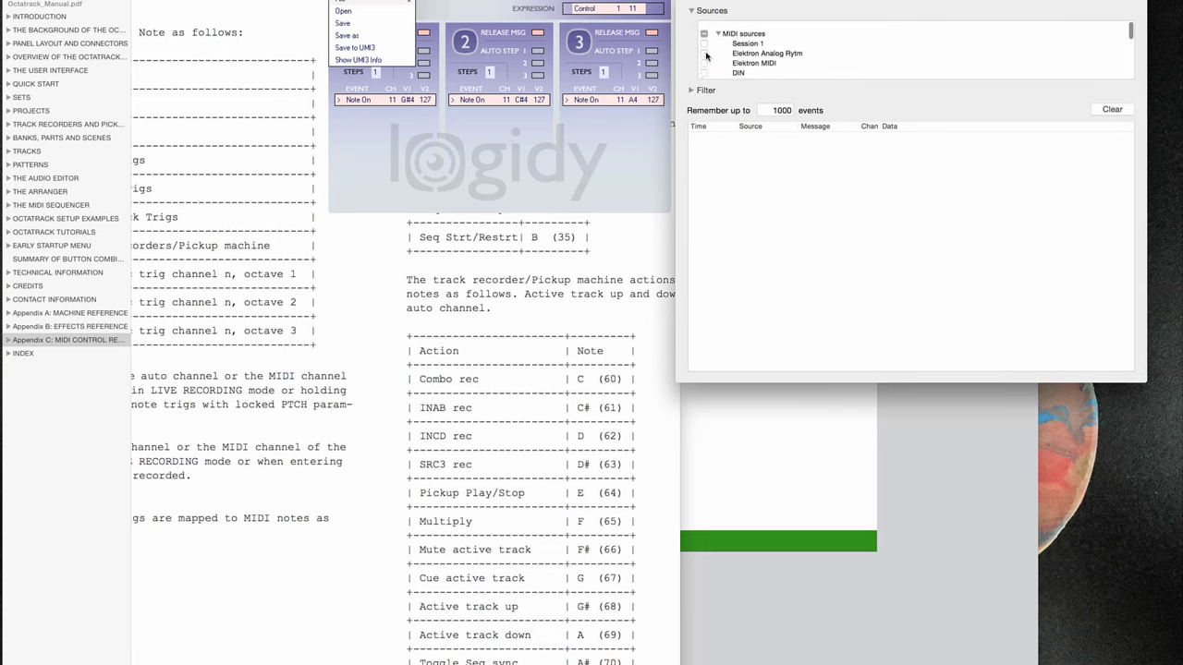
scroll(758, 63, down, 5)
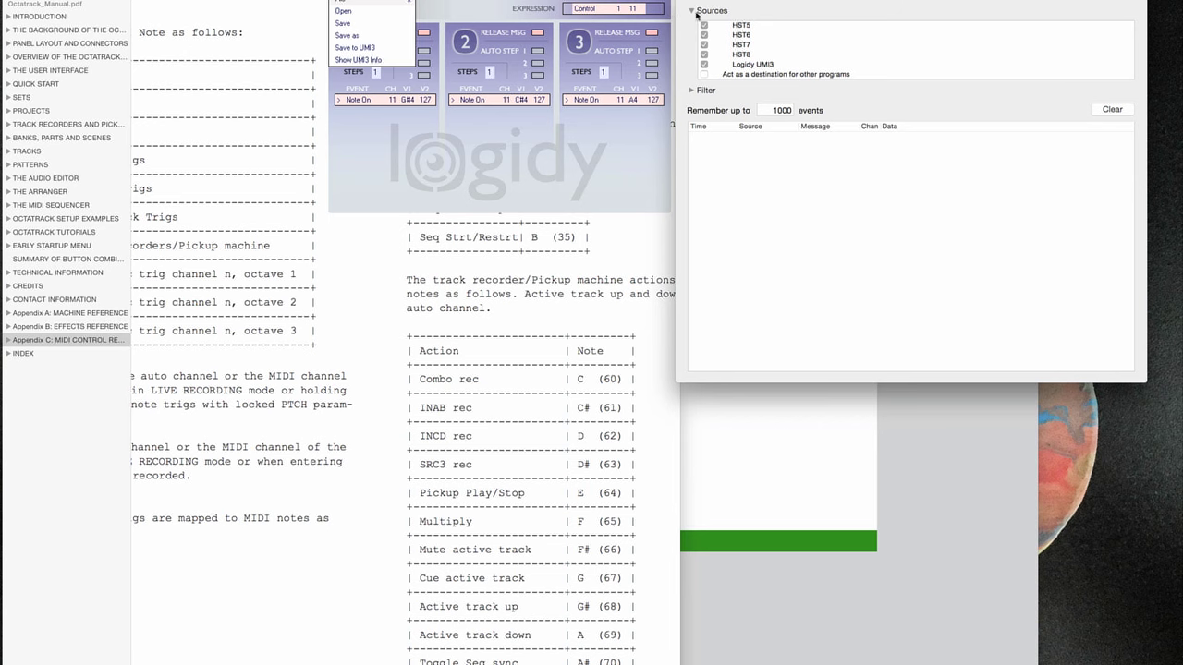
click(693, 11)
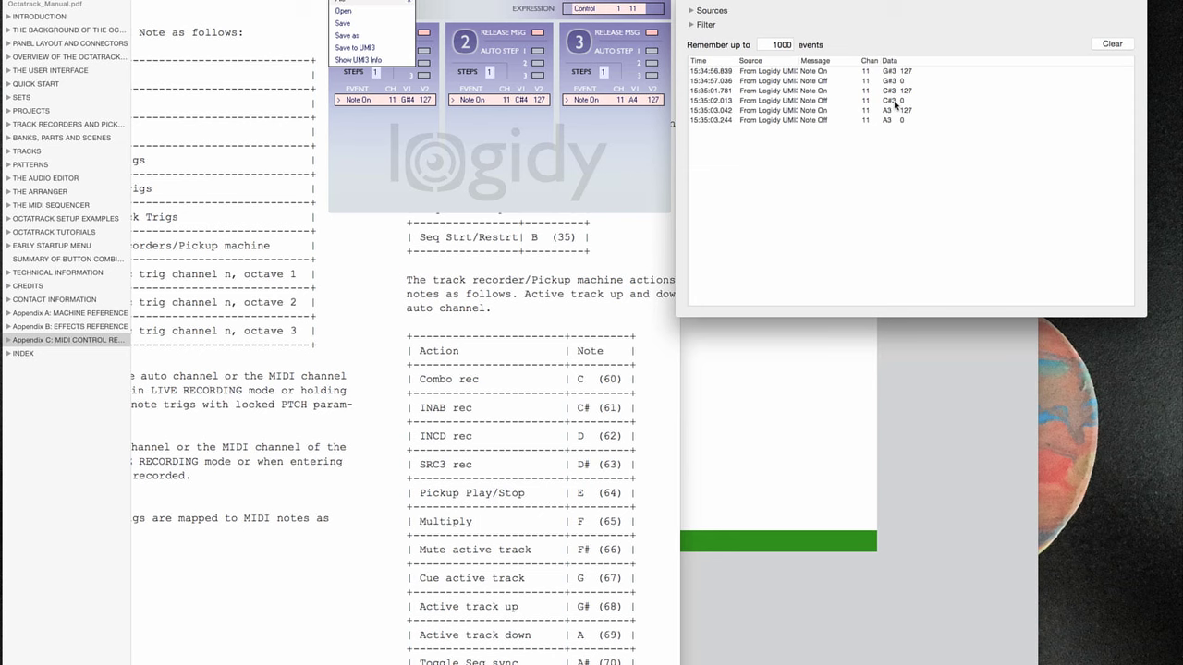
click(478, 10)
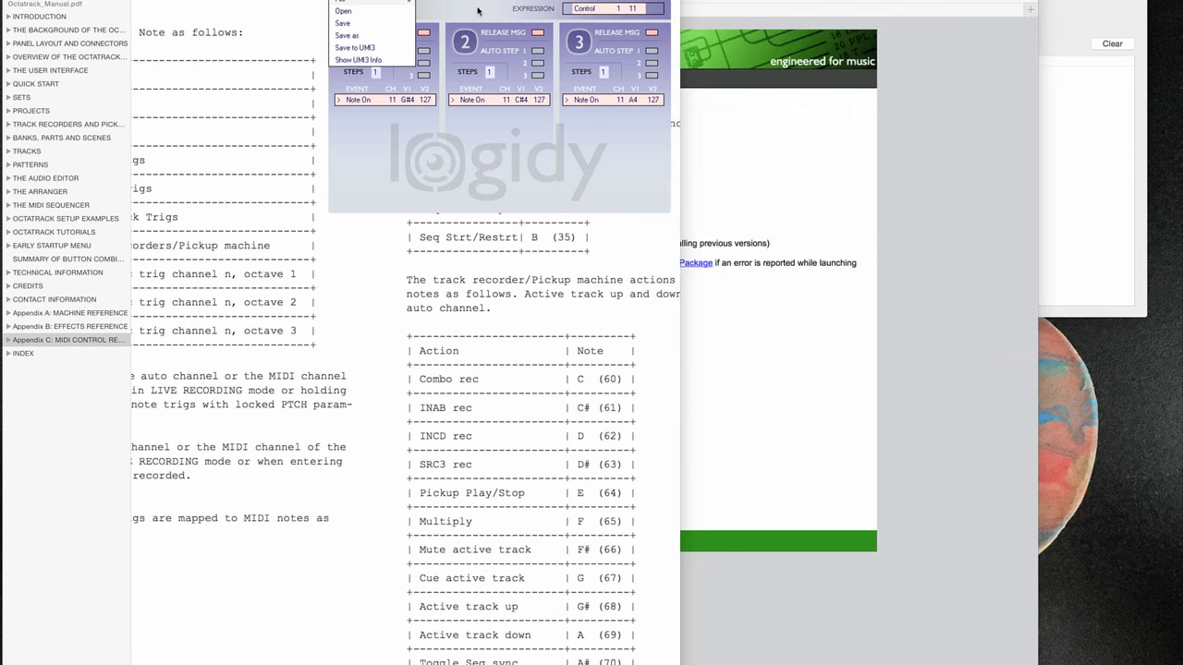